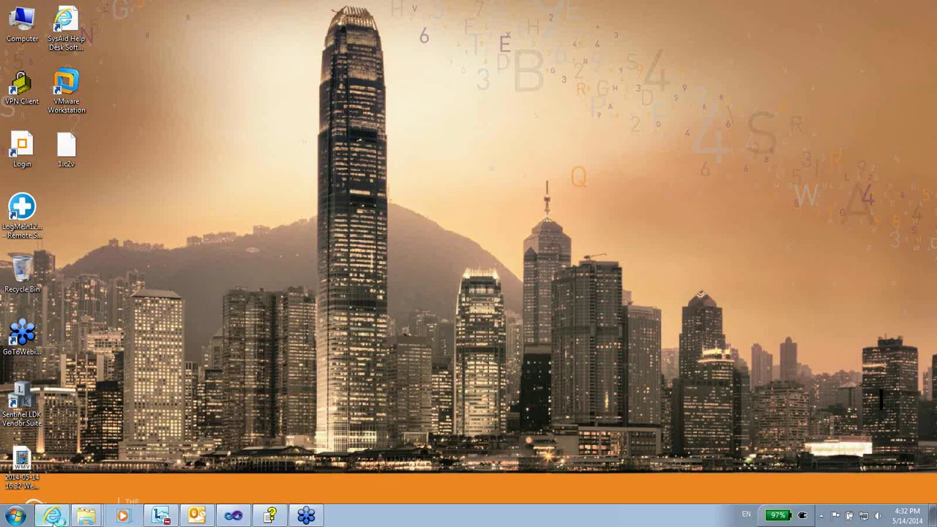
{"action": "left_click", "coordinate": [53, 516]}
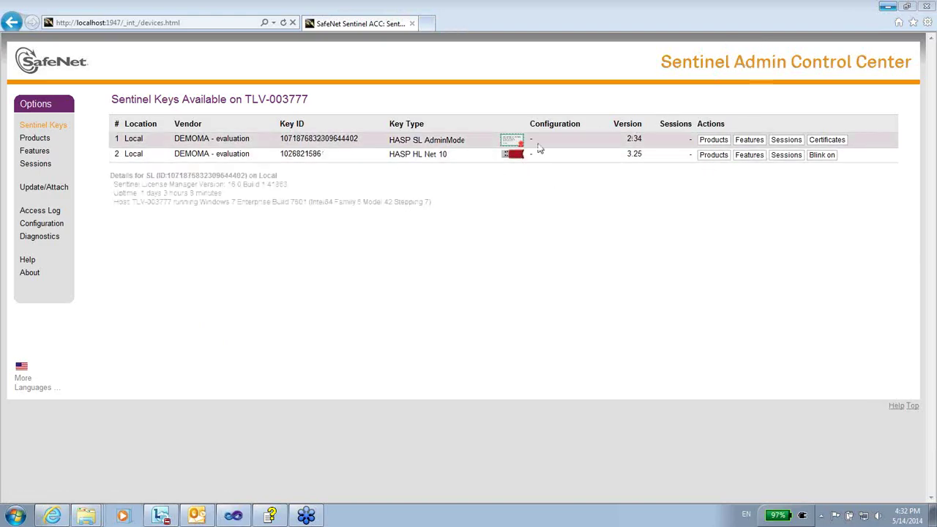
{"action": "left_click", "coordinate": [749, 156]}
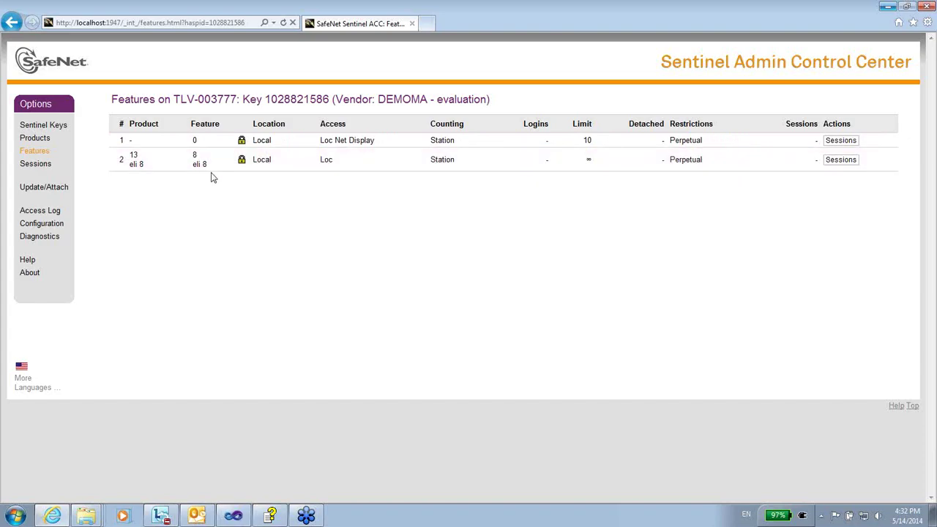
{"action": "left_click", "coordinate": [889, 6]}
{"action": "left_click", "coordinate": [51, 159]}
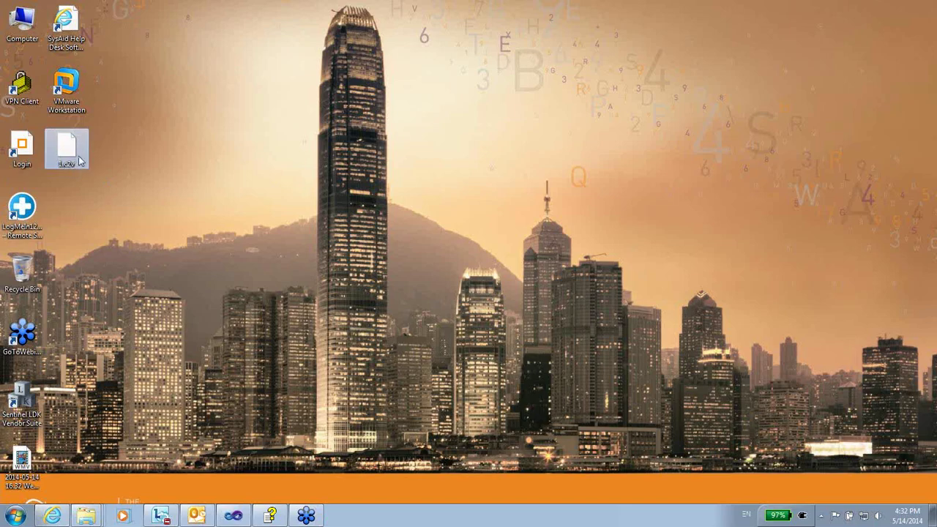
Launch Sentinel LDK Vendor Suite from the desktop and open the Sentinel EMS 7.1 login page
{"action": "mouse_move", "coordinate": [79, 161]}
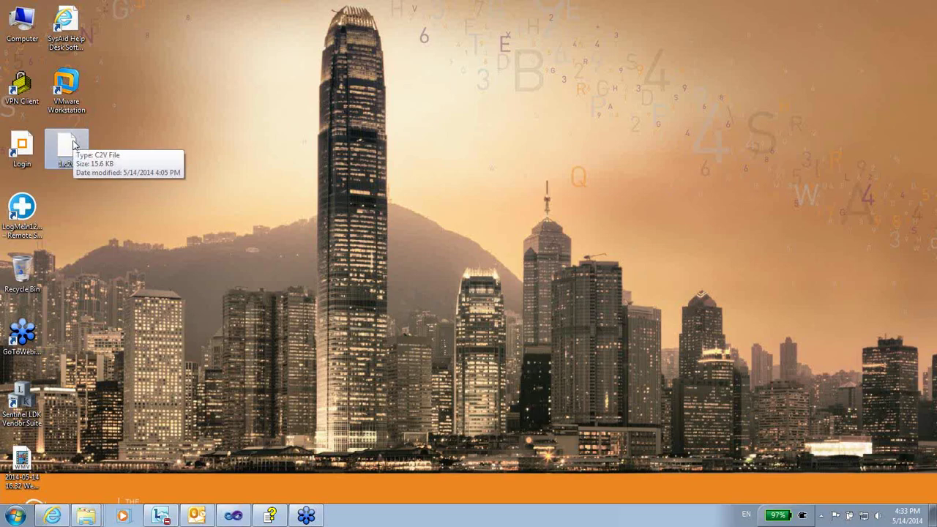
{"action": "double_click", "coordinate": [22, 399]}
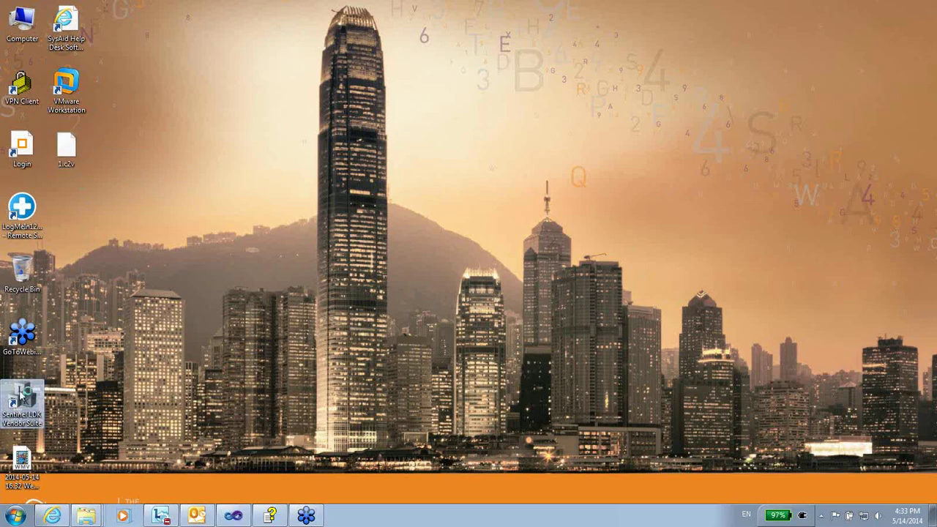
{"action": "left_click", "coordinate": [322, 257]}
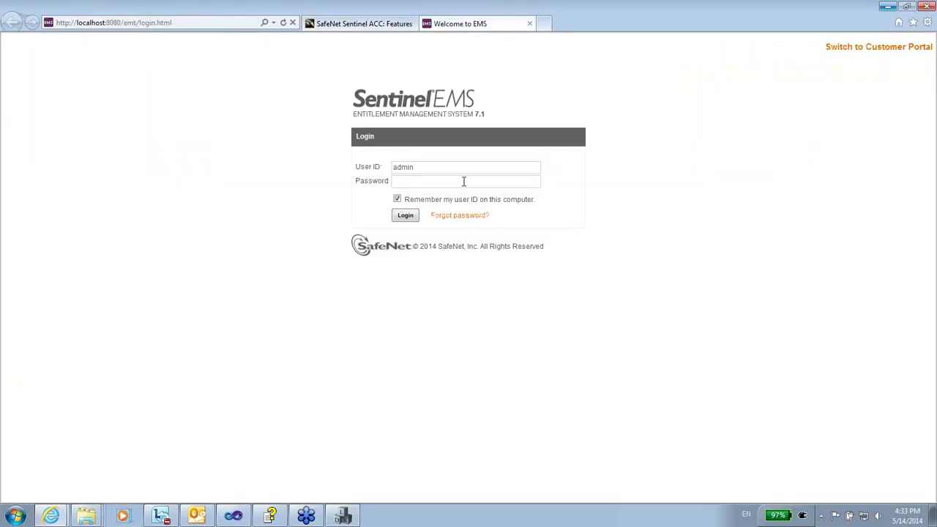
Log in to Sentinel EMS and open Developer > Entitlements > Check In C2V
{"action": "left_click", "coordinate": [407, 216]}
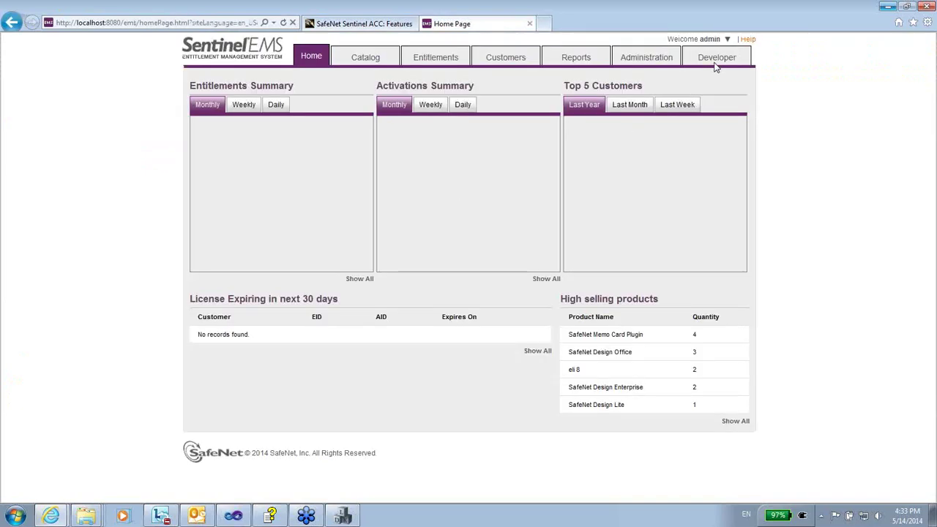
{"action": "left_click", "coordinate": [652, 62]}
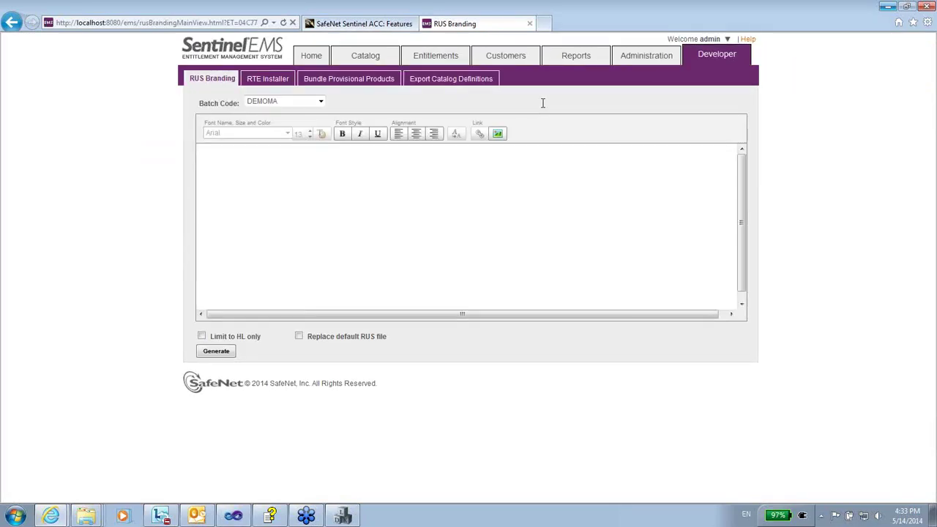
{"action": "left_click", "coordinate": [438, 57]}
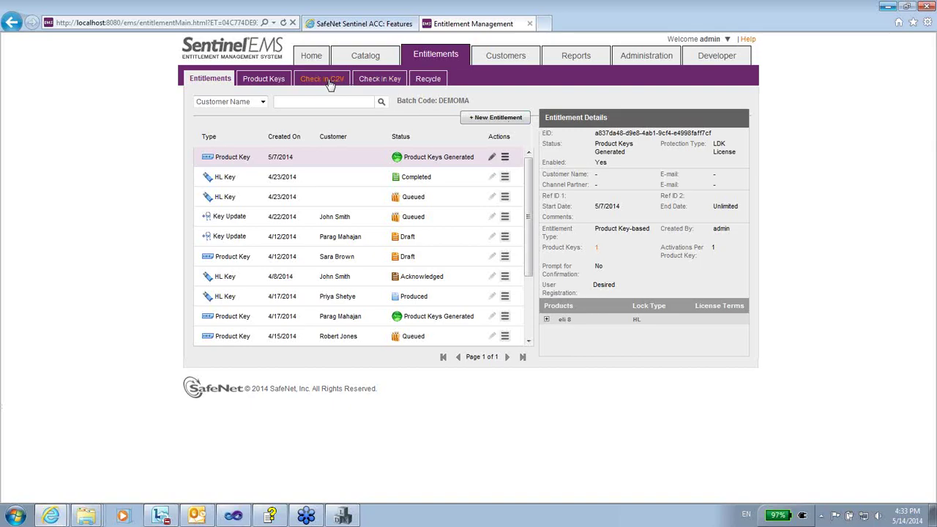
{"action": "left_click", "coordinate": [327, 79]}
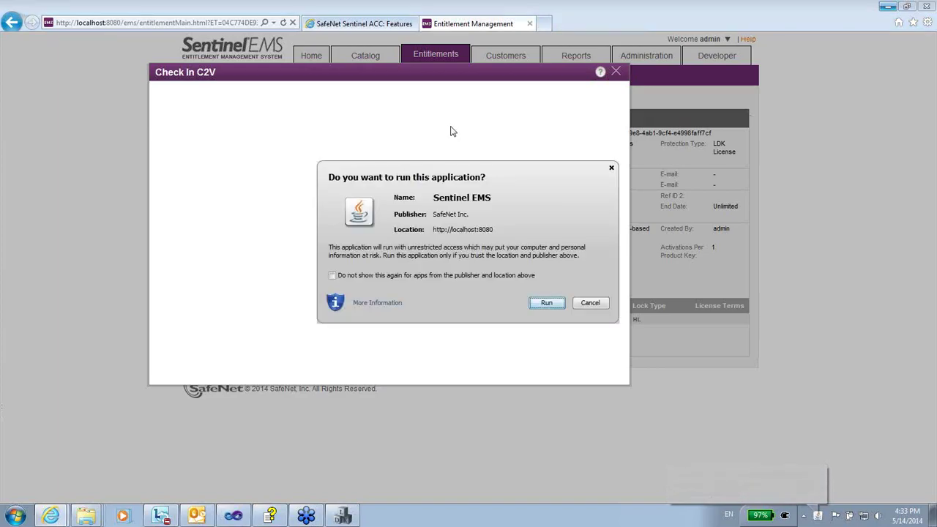
{"action": "left_click", "coordinate": [546, 302]}
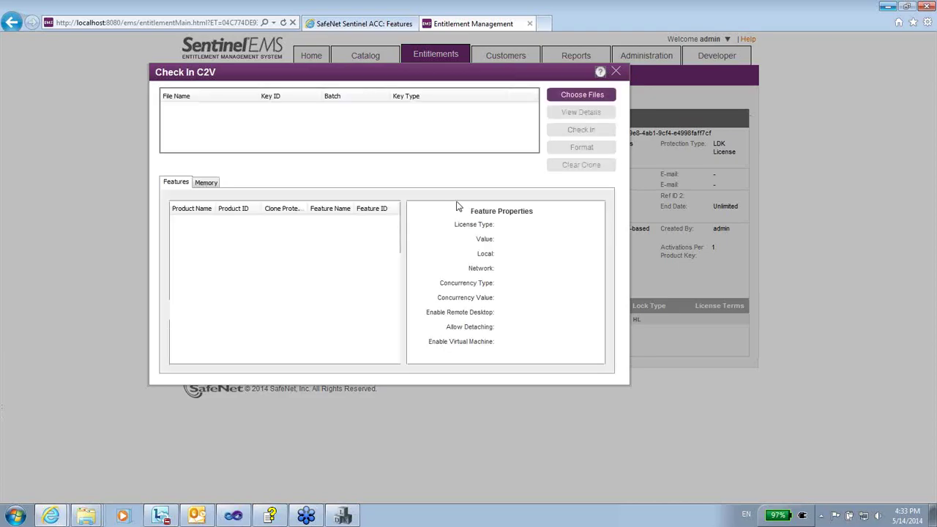
{"action": "left_click", "coordinate": [600, 96]}
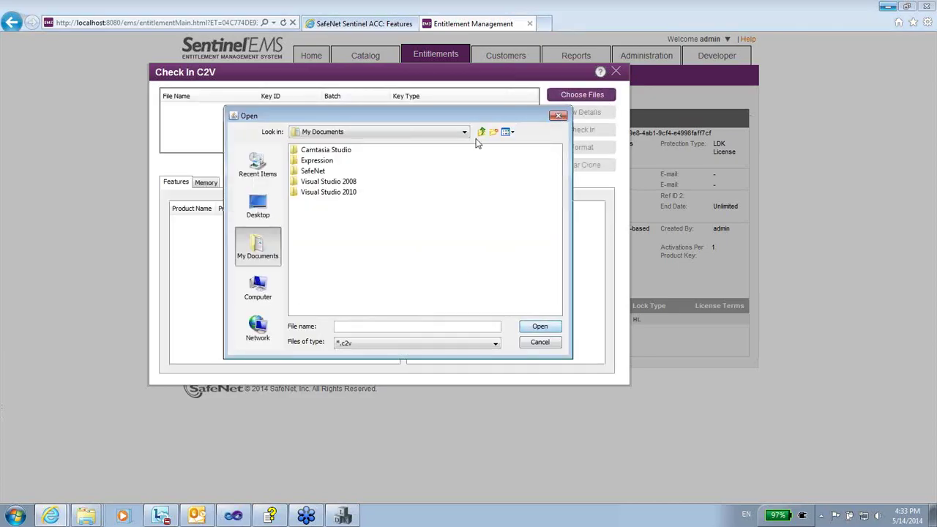
{"action": "left_click", "coordinate": [270, 212]}
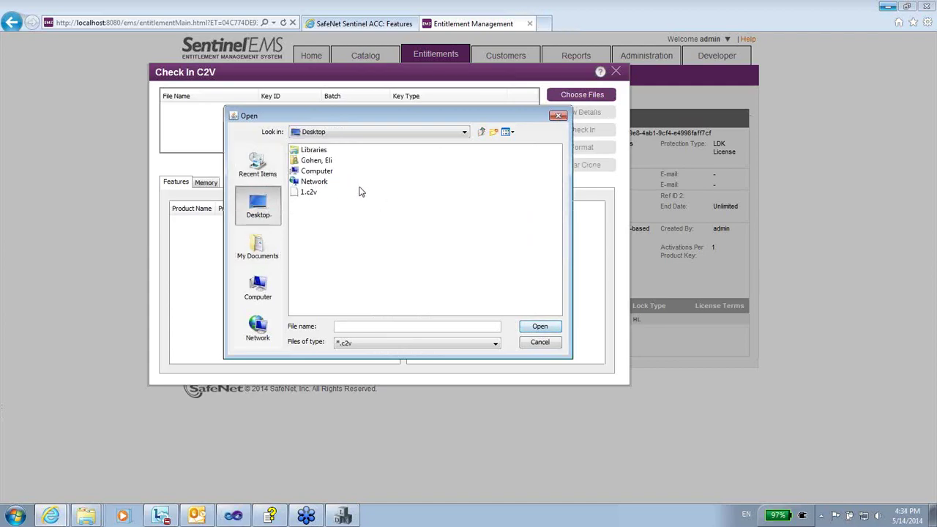
{"action": "left_click", "coordinate": [311, 192]}
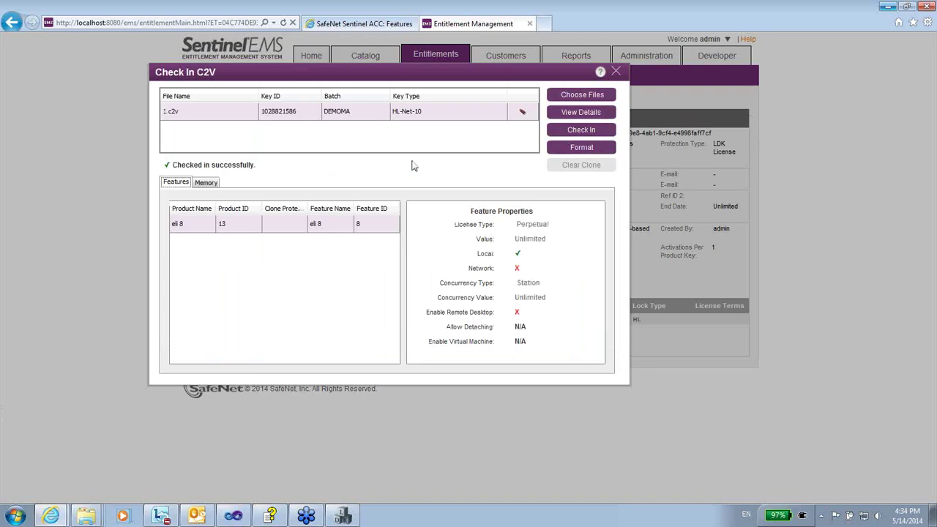
View the checked-in key's feature details and Memory tab, then close the Check In C2V window
{"action": "left_click", "coordinate": [279, 115]}
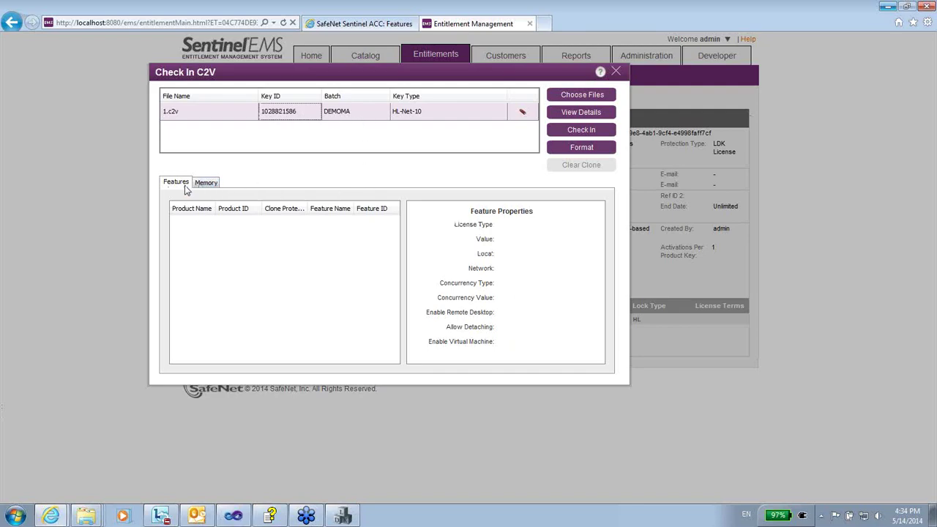
{"action": "left_click", "coordinate": [597, 115]}
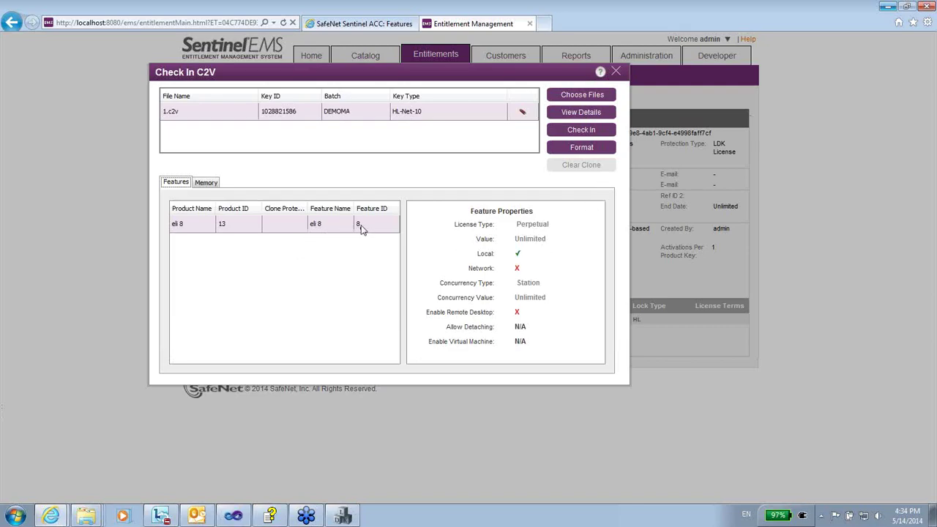
{"action": "left_click", "coordinate": [207, 183]}
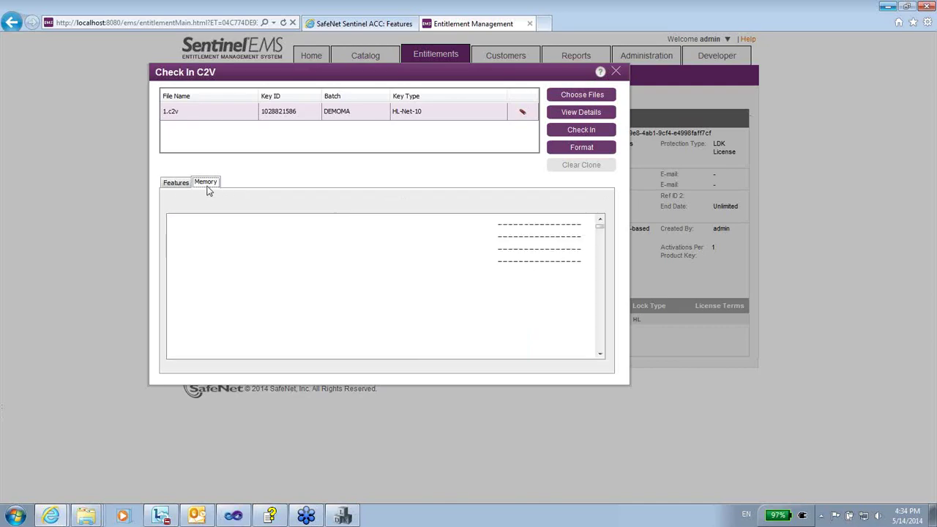
{"action": "mouse_move", "coordinate": [600, 229]}
{"action": "left_mouse_down"}
{"action": "mouse_move", "coordinate": [605, 283]}
{"action": "mouse_move", "coordinate": [600, 232]}
{"action": "left_mouse_up"}
{"action": "left_click", "coordinate": [175, 183]}
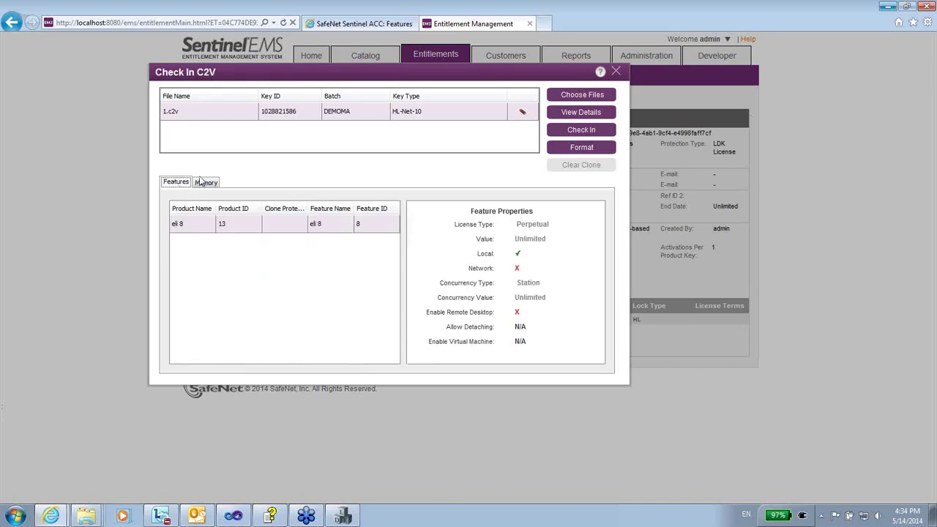
{"action": "left_click", "coordinate": [617, 72]}
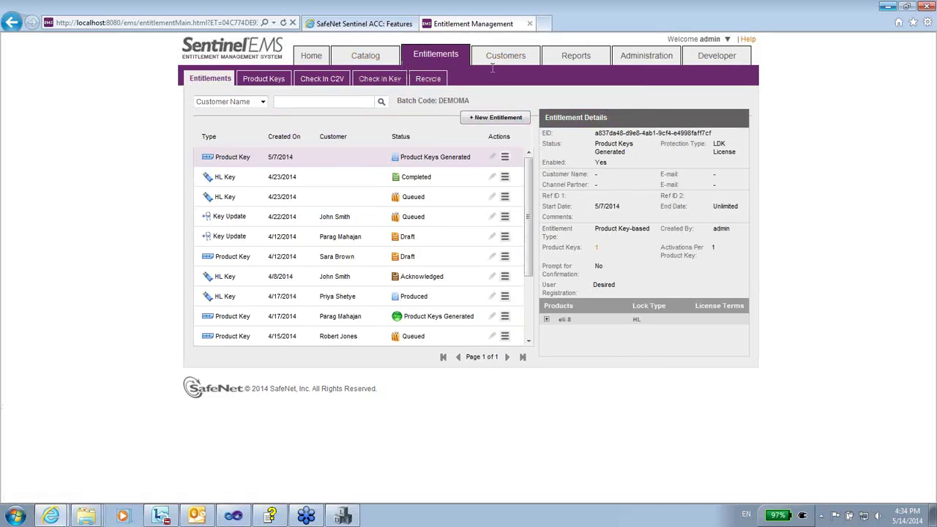
Browse the product Catalog for product 13, then return to the Entitlements list
{"action": "left_click", "coordinate": [367, 58]}
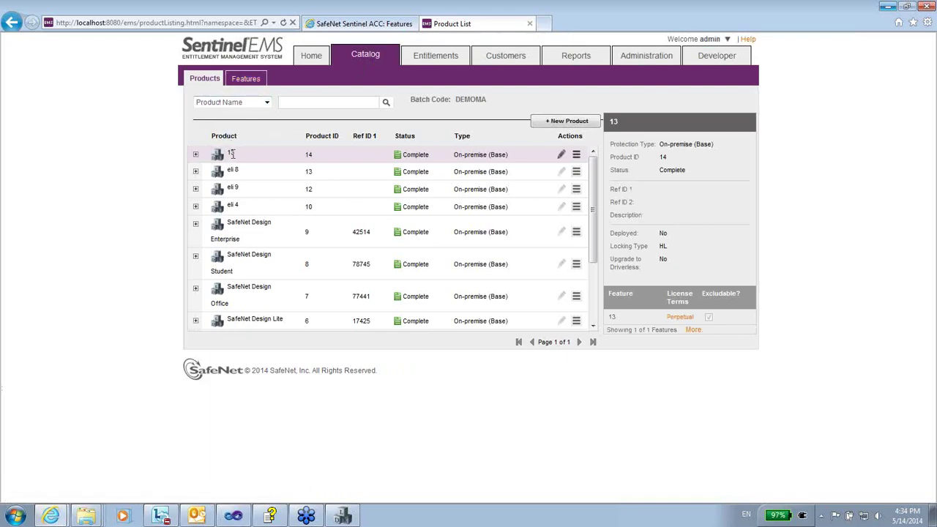
{"action": "left_click", "coordinate": [436, 56]}
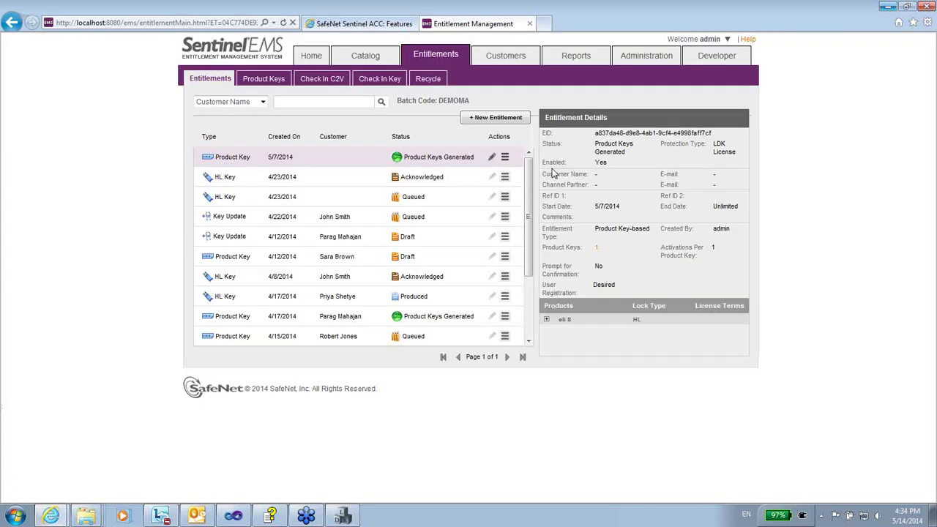
Create a new Protection Key Update entitlement and add product 13 (HL lock) to it
{"action": "left_click", "coordinate": [500, 118]}
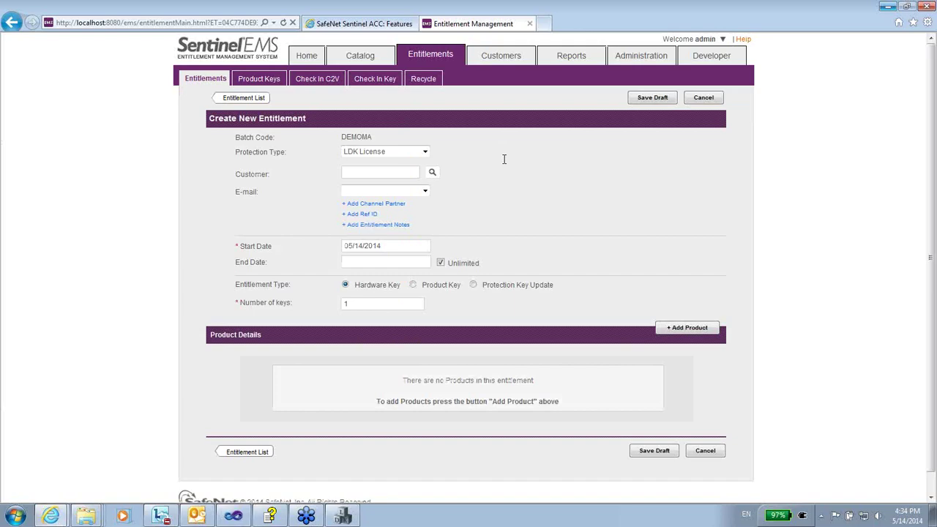
{"action": "left_click", "coordinate": [473, 284]}
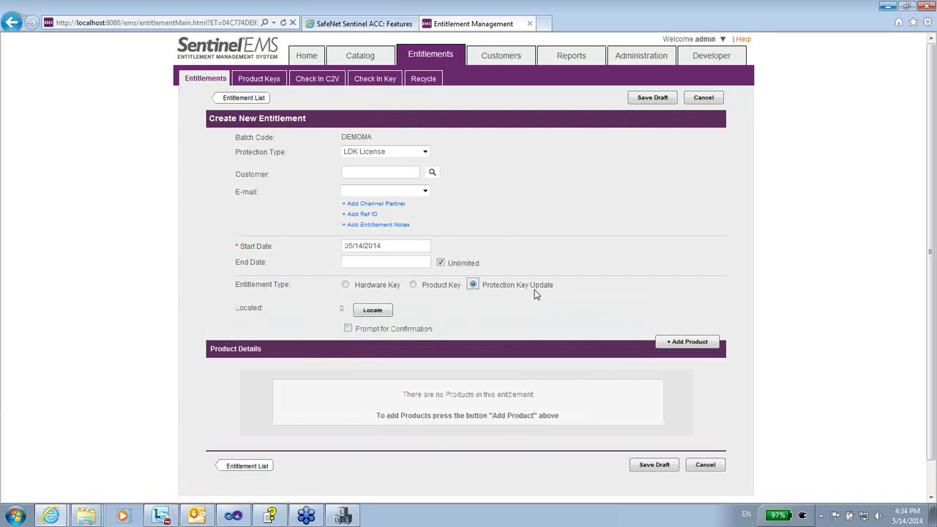
{"action": "left_click", "coordinate": [700, 343]}
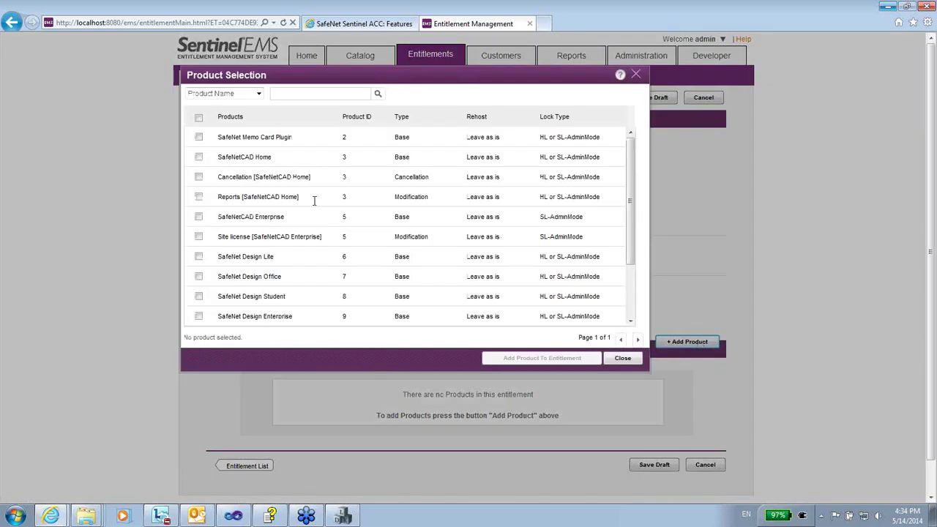
{"action": "scroll", "coordinate": [318, 204], "scroll_direction": "down", "scroll_amount": 3}
{"action": "left_click", "coordinate": [198, 281]}
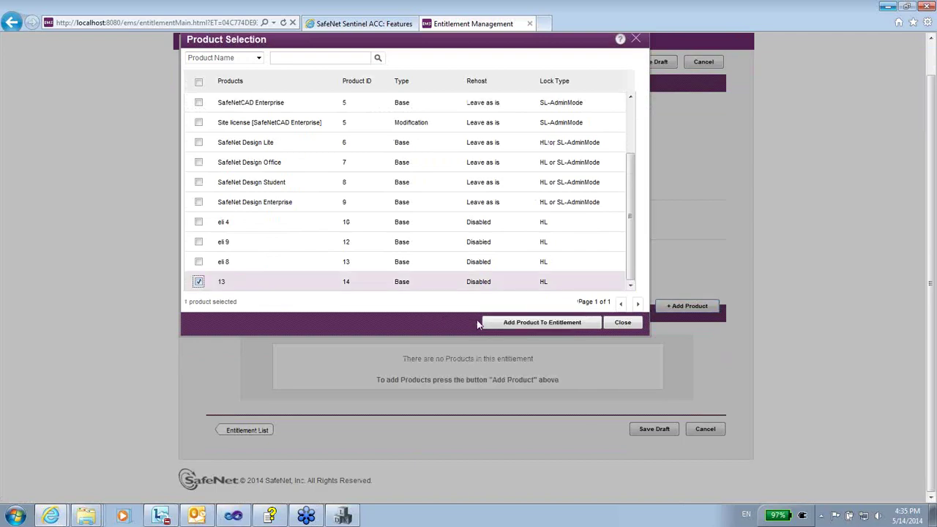
{"action": "left_click", "coordinate": [542, 358]}
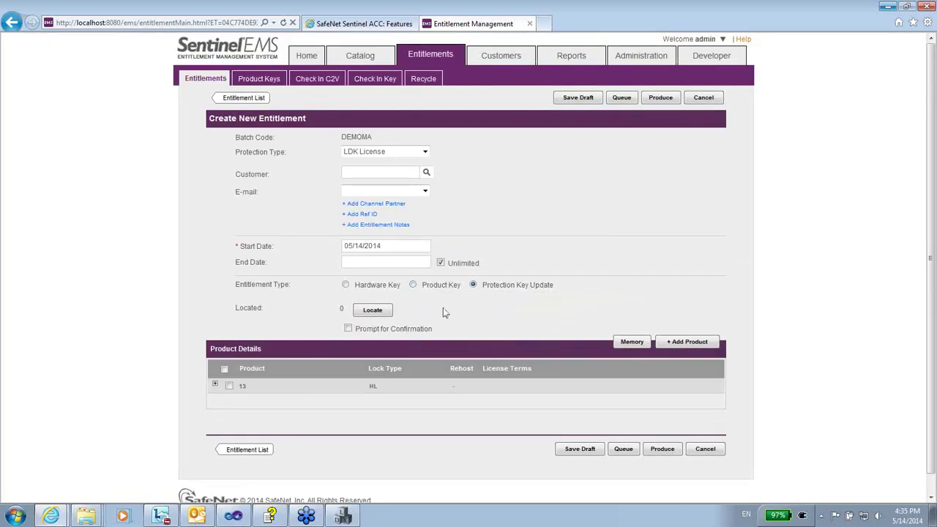
{"action": "mouse_move", "coordinate": [484, 289]}
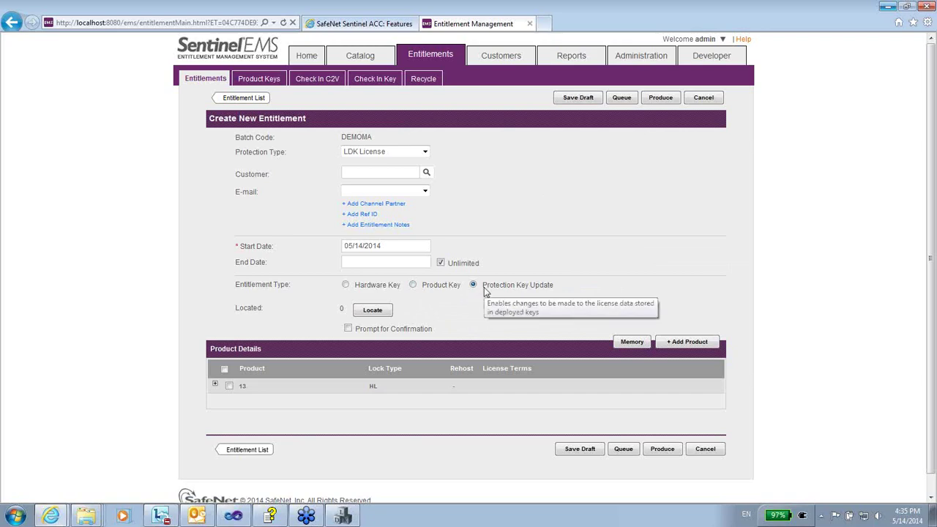
Open Locate Sentinel Keys for the update and choose to search by Key ID
{"action": "left_click", "coordinate": [379, 312]}
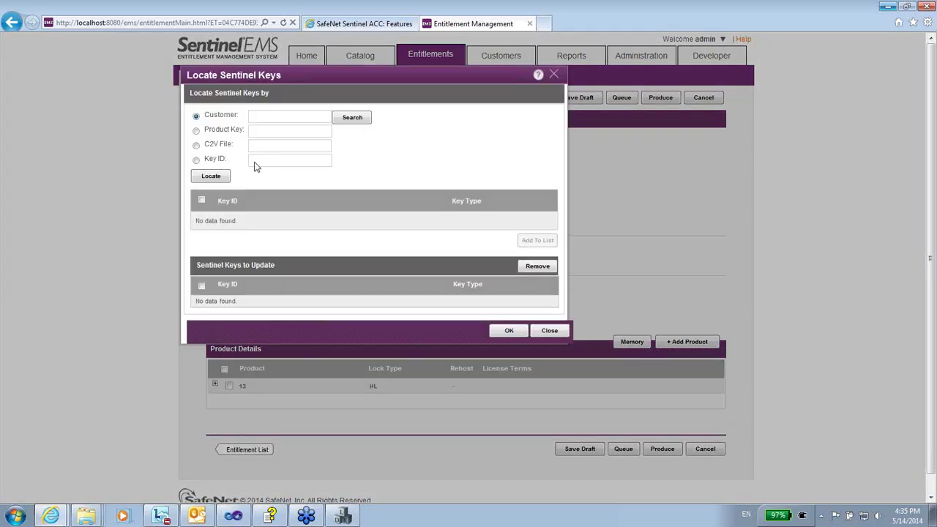
{"action": "left_click", "coordinate": [196, 160]}
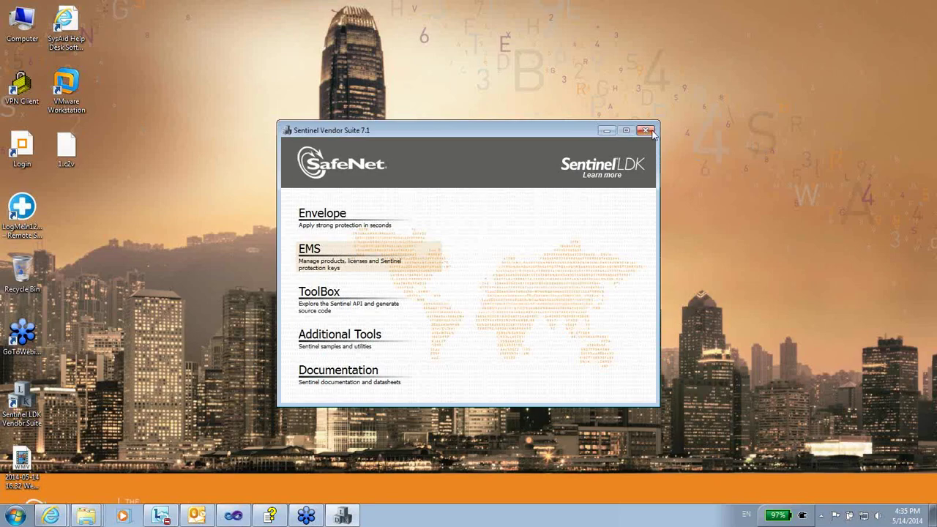
{"action": "left_click", "coordinate": [646, 131]}
{"action": "right_click", "coordinate": [66, 148]}
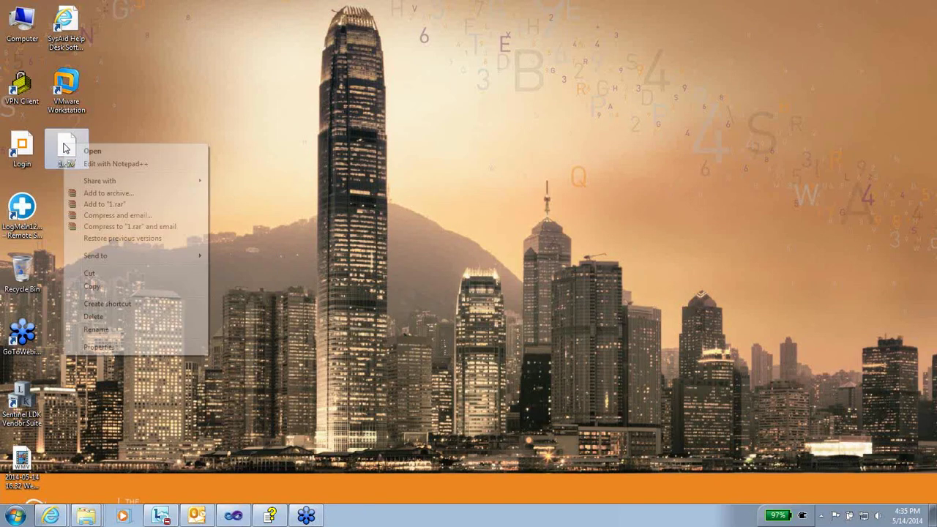
{"action": "left_click", "coordinate": [102, 164]}
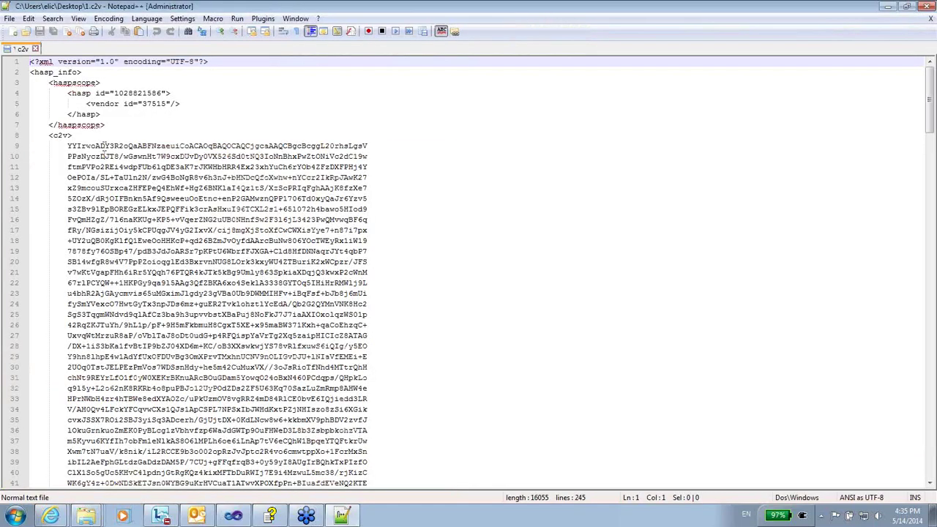
{"action": "double_click", "coordinate": [128, 93]}
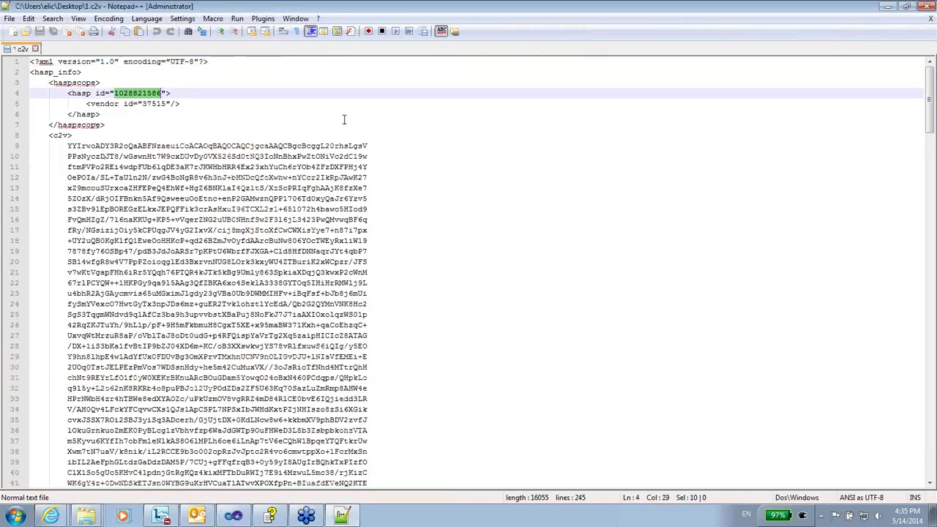
{"action": "left_click", "coordinate": [926, 7]}
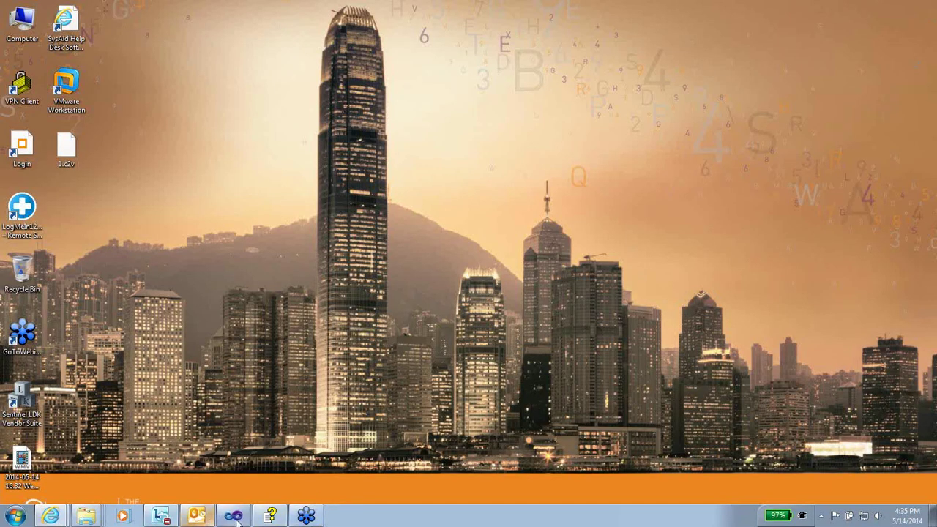
{"action": "mouse_move", "coordinate": [51, 516]}
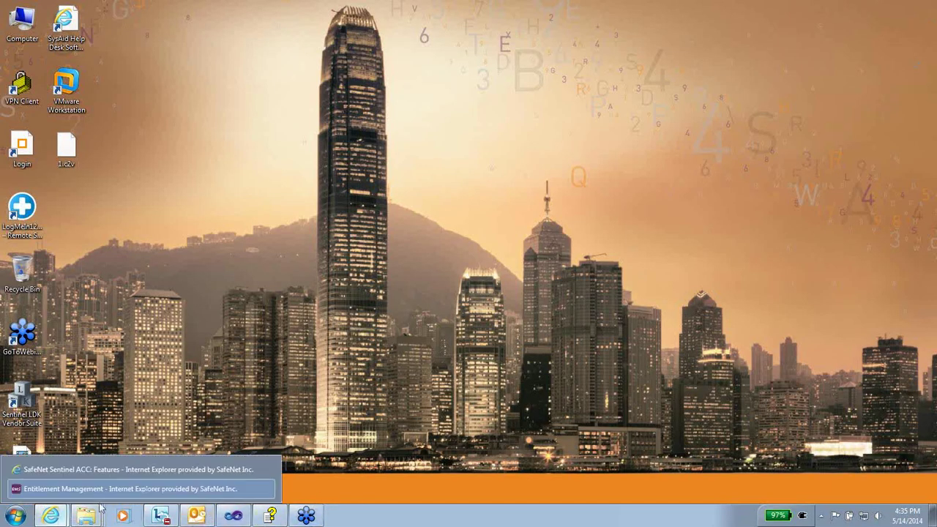
{"action": "left_click", "coordinate": [222, 471]}
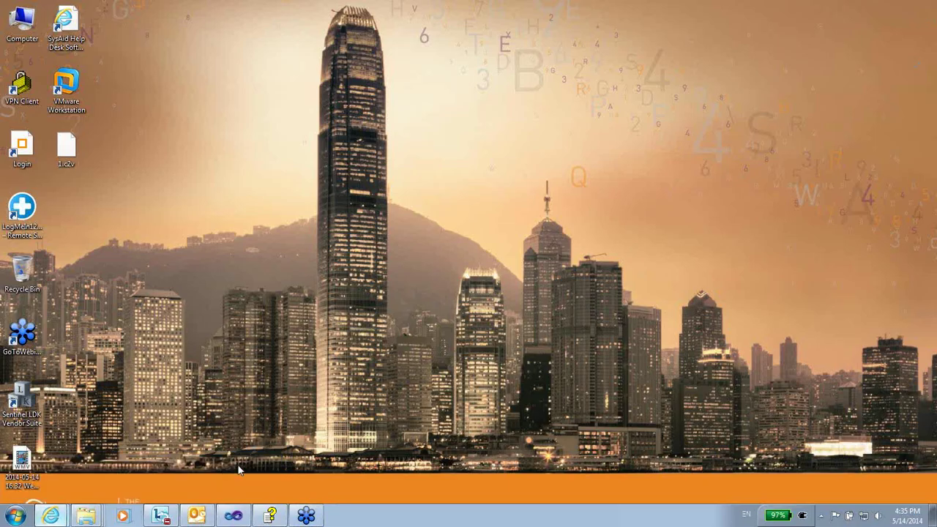
{"action": "left_click", "coordinate": [469, 24]}
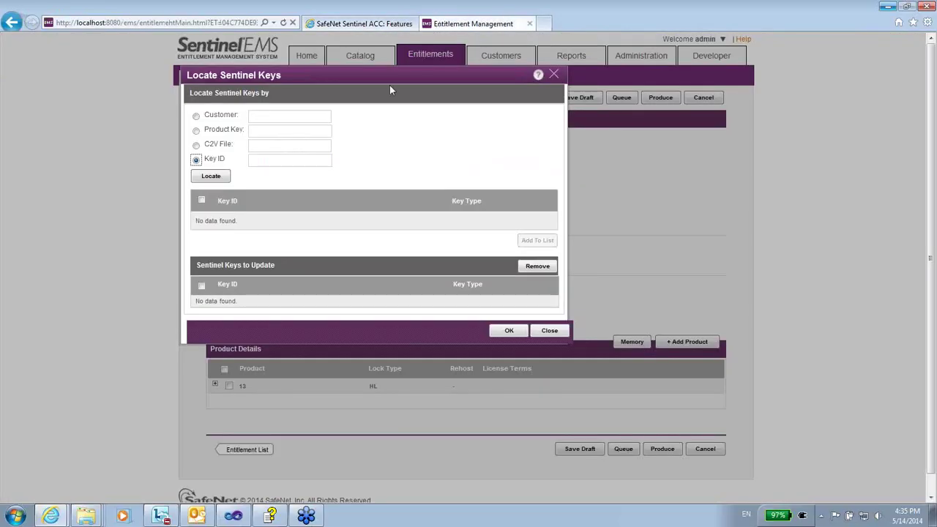
{"action": "left_click", "coordinate": [281, 159]}
{"action": "key", "text": "ctrl+v"}
{"action": "left_click", "coordinate": [210, 176]}
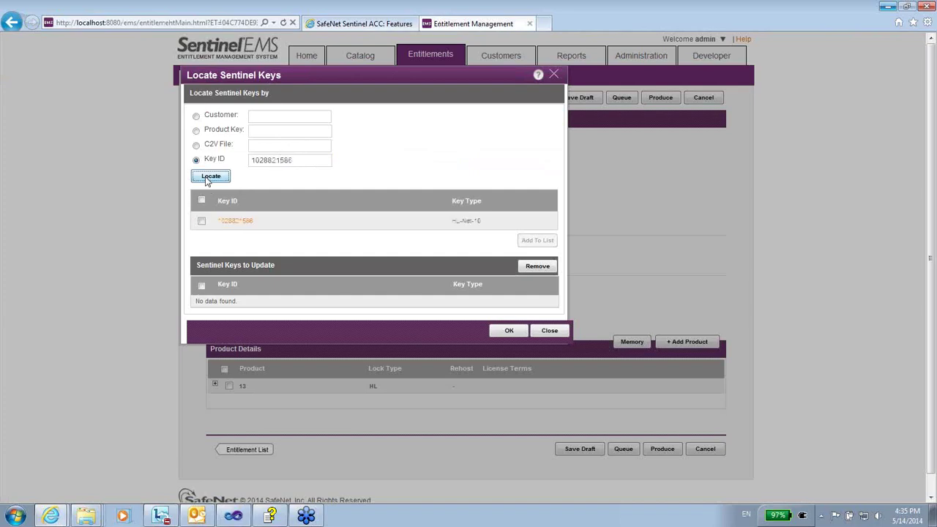
{"action": "left_click", "coordinate": [201, 221]}
{"action": "left_click", "coordinate": [541, 243]}
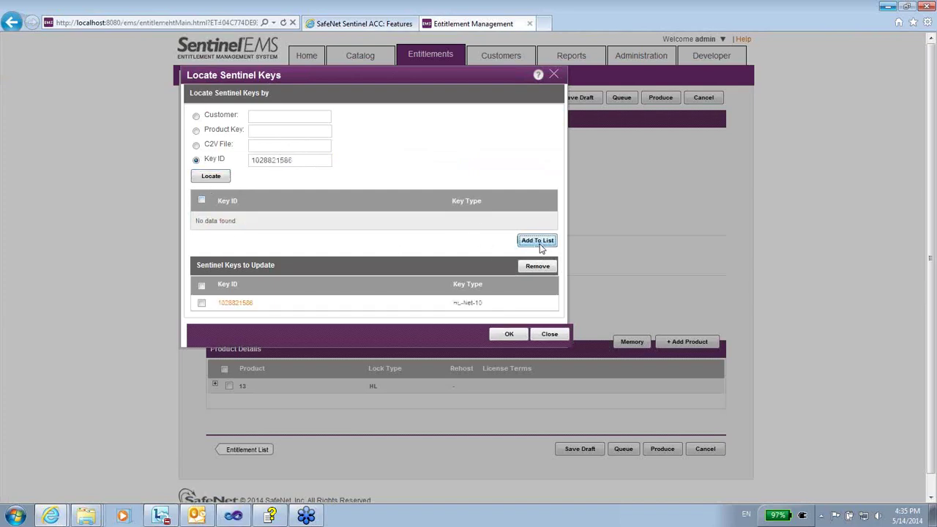
{"action": "left_click", "coordinate": [508, 335]}
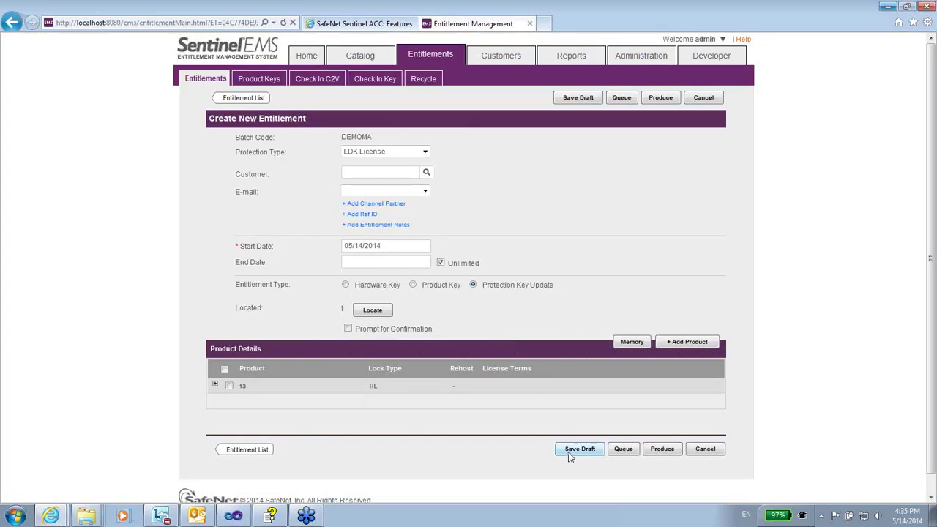
Produce the entitlement, generate its V2C update, and save 1028821586.V2C from the download bar
{"action": "left_click", "coordinate": [666, 451]}
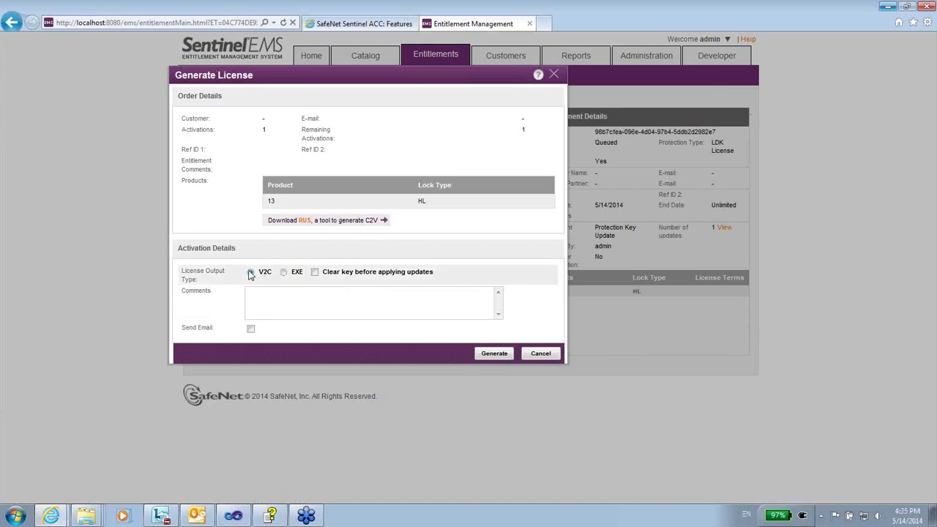
{"action": "left_click", "coordinate": [495, 354]}
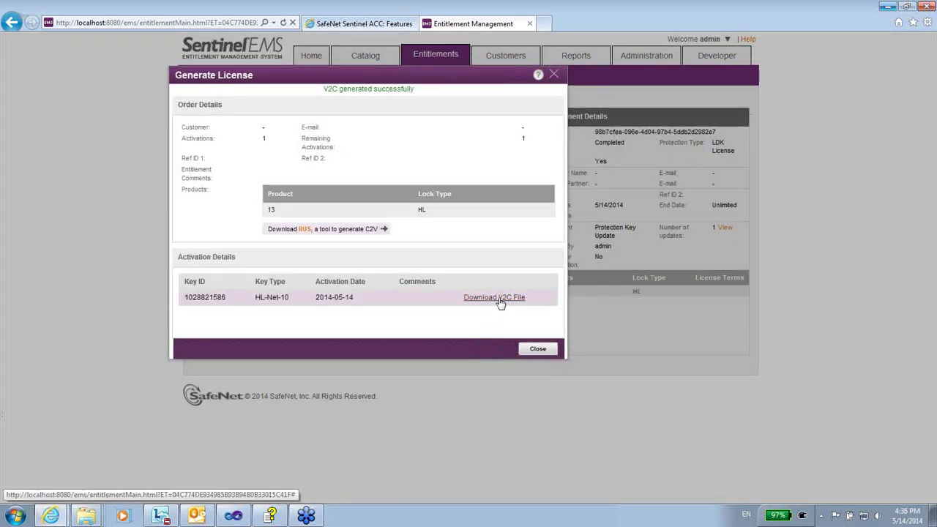
{"action": "left_click", "coordinate": [476, 298]}
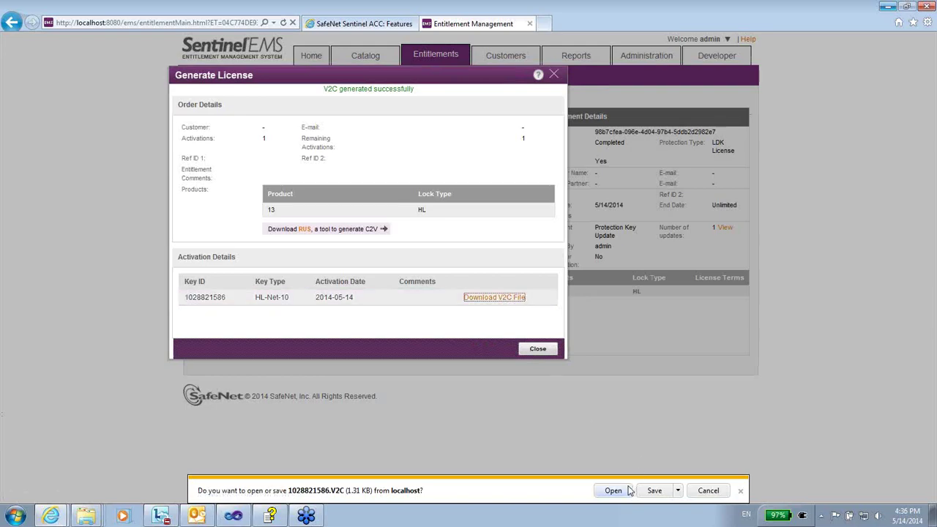
{"action": "left_click", "coordinate": [654, 491]}
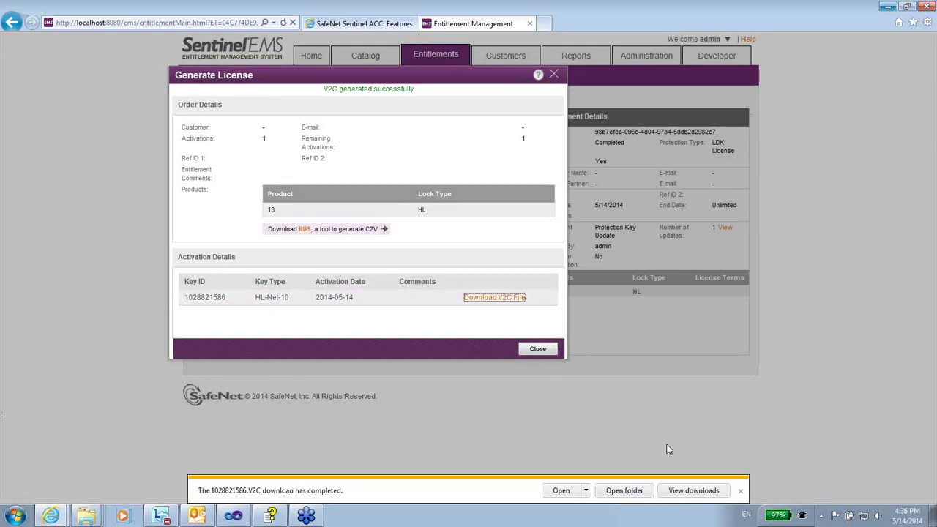
Copy 1028821586.V2C from the Downloads folder and paste it onto the desktop
{"action": "left_click", "coordinate": [627, 492]}
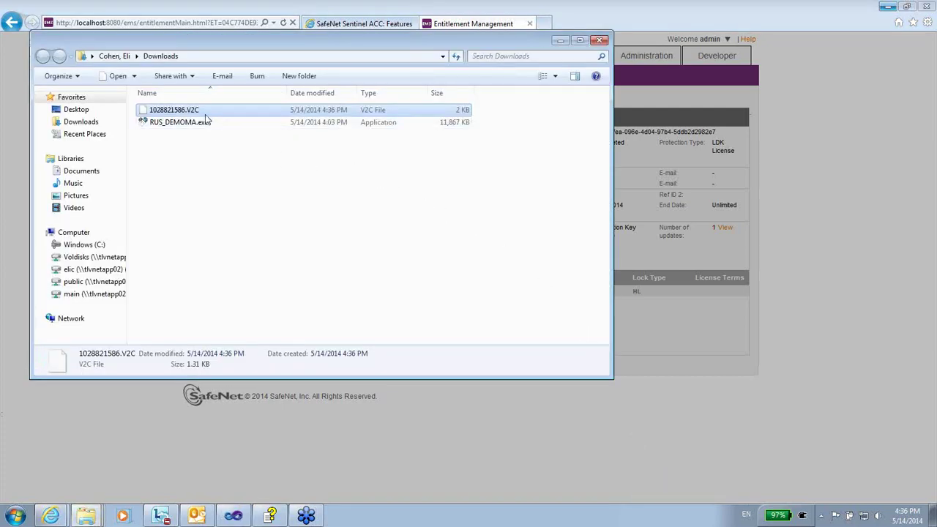
{"action": "right_click", "coordinate": [200, 111]}
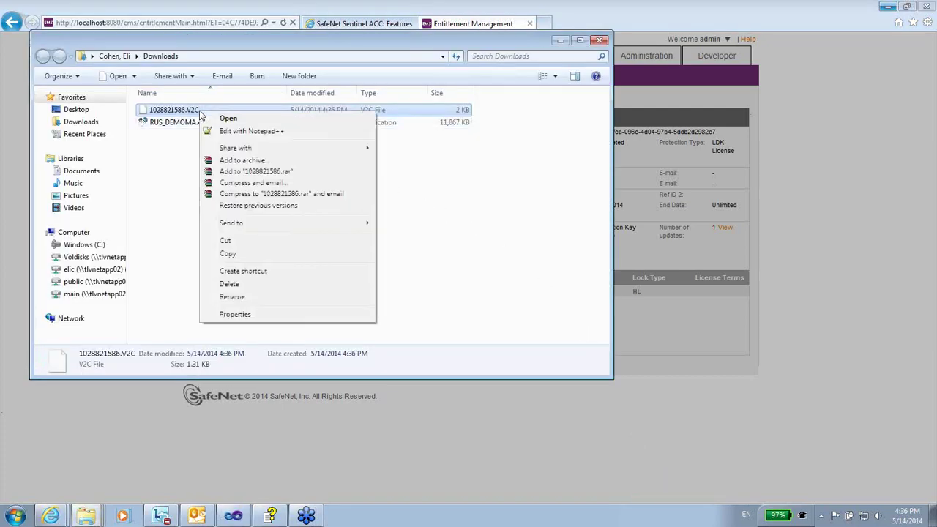
{"action": "left_click", "coordinate": [231, 254]}
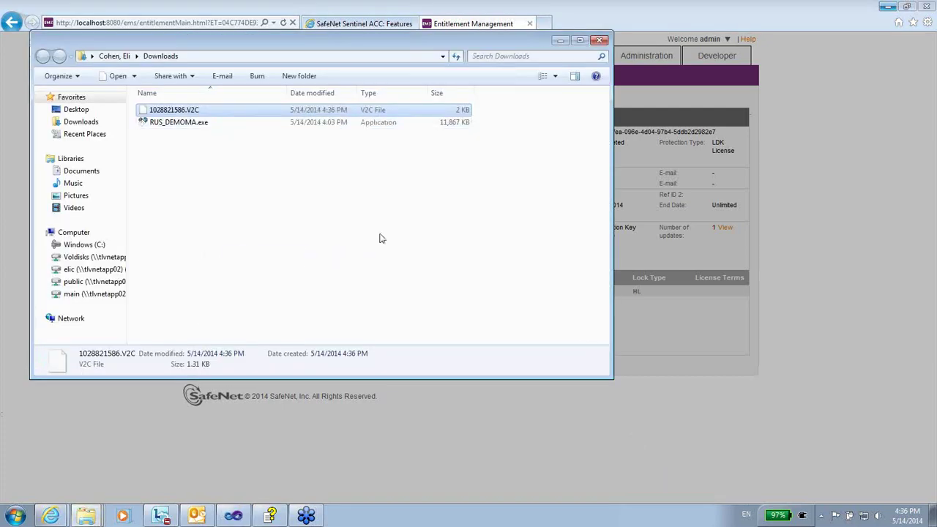
{"action": "left_click", "coordinate": [599, 41]}
{"action": "left_click", "coordinate": [887, 5]}
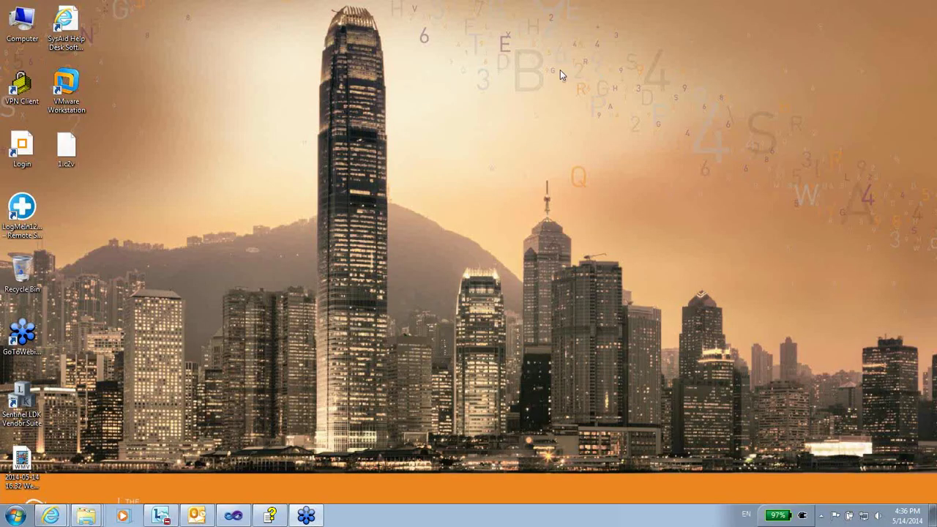
{"action": "right_click", "coordinate": [137, 31]}
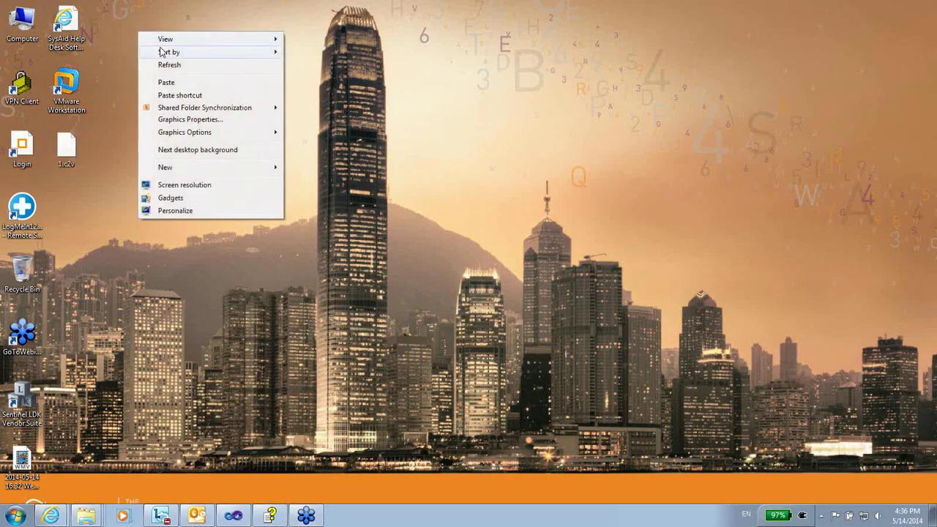
{"action": "left_click", "coordinate": [167, 82]}
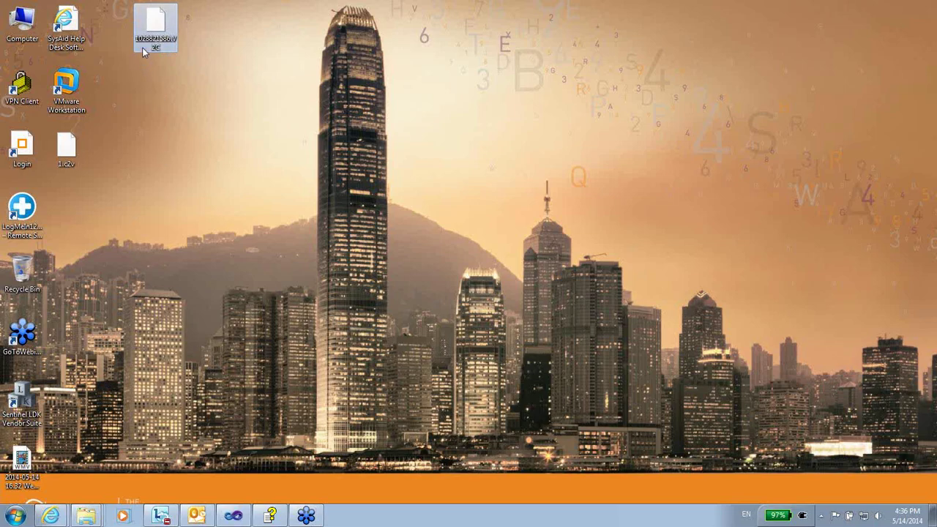
In Admin Control Center's Update/Attach page, load Desktop\1028821586.V2C and apply it
{"action": "left_click", "coordinate": [50, 516]}
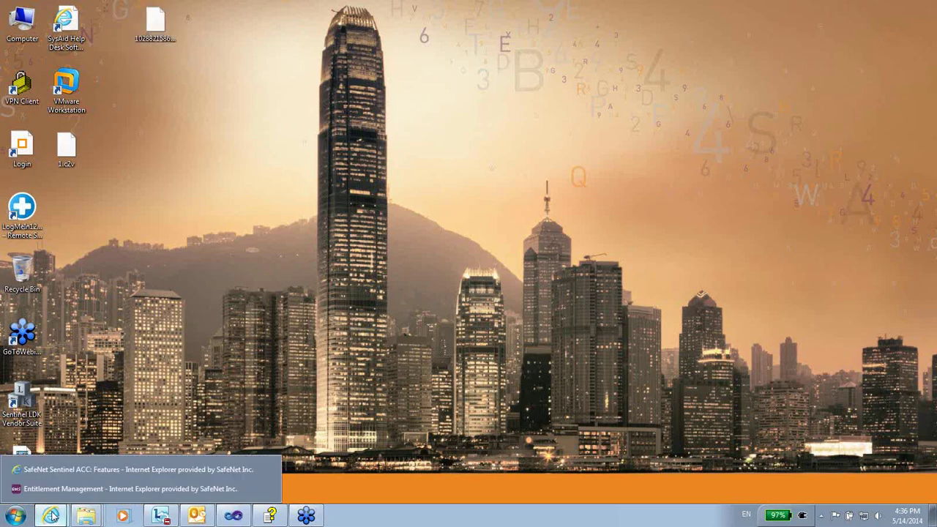
{"action": "left_click", "coordinate": [116, 470]}
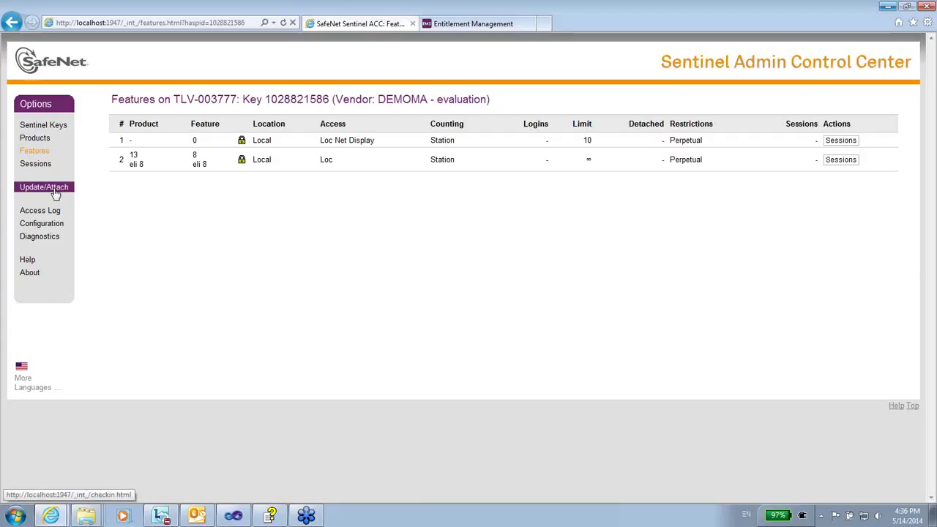
{"action": "left_click", "coordinate": [54, 189]}
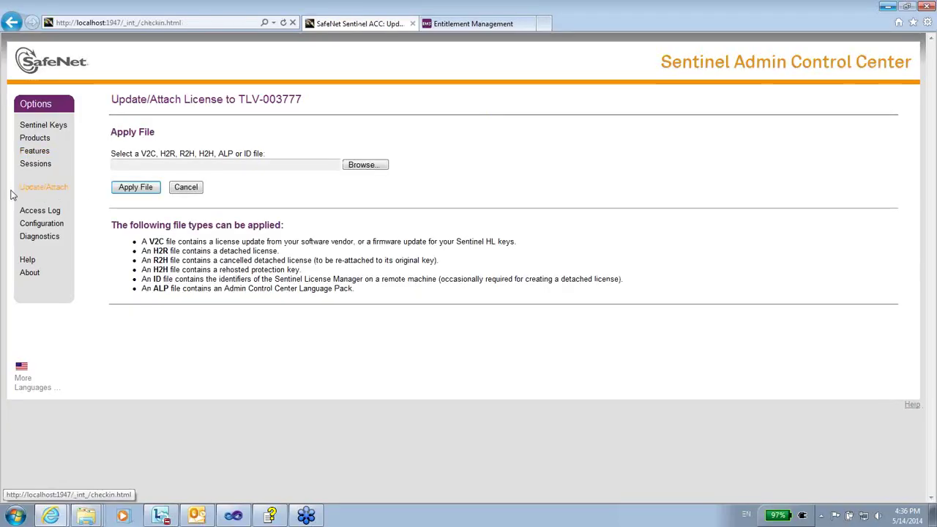
{"action": "left_click", "coordinate": [359, 168]}
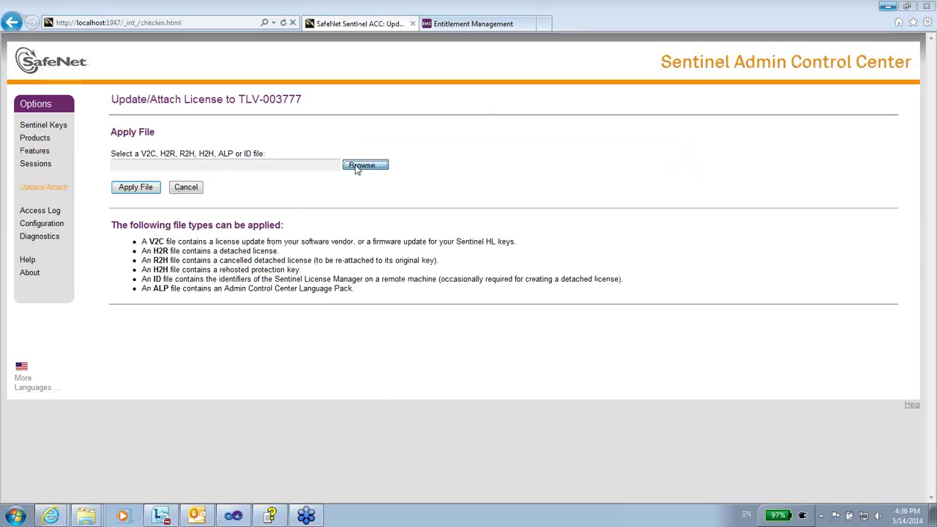
{"action": "left_click", "coordinate": [49, 81]}
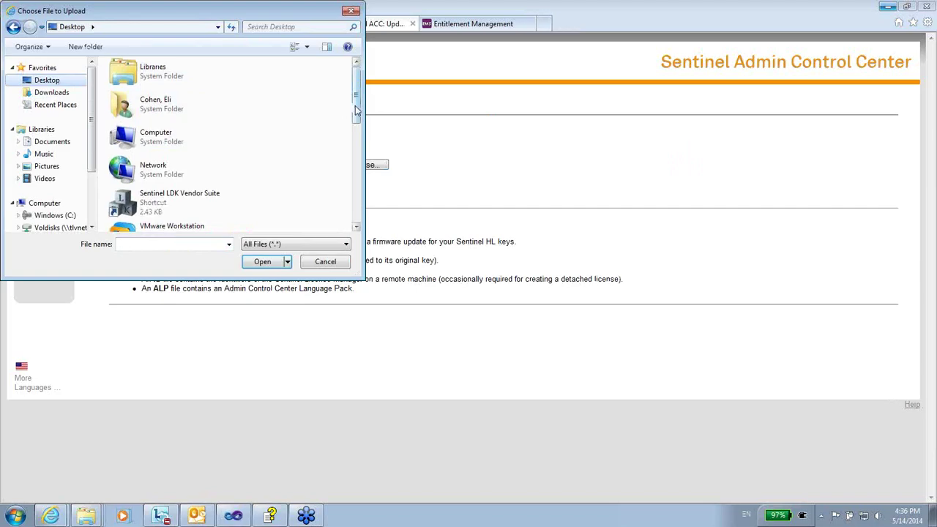
{"action": "left_click_drag", "start_coordinate": [356, 93], "coordinate": [363, 181]}
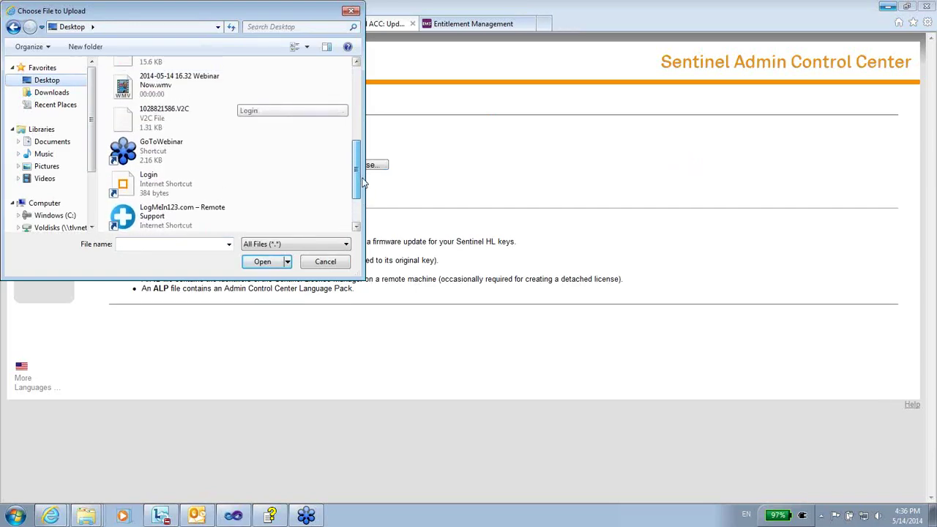
{"action": "double_click", "coordinate": [161, 119]}
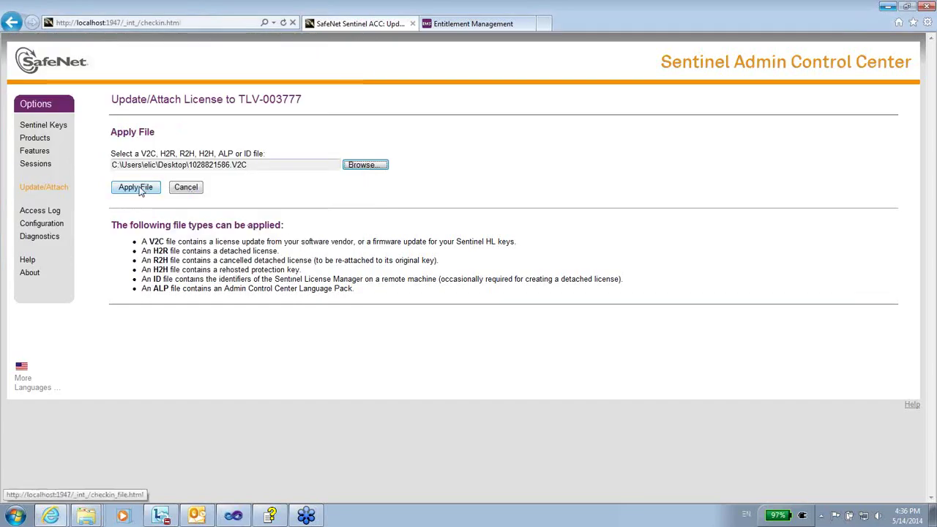
{"action": "left_click", "coordinate": [139, 189]}
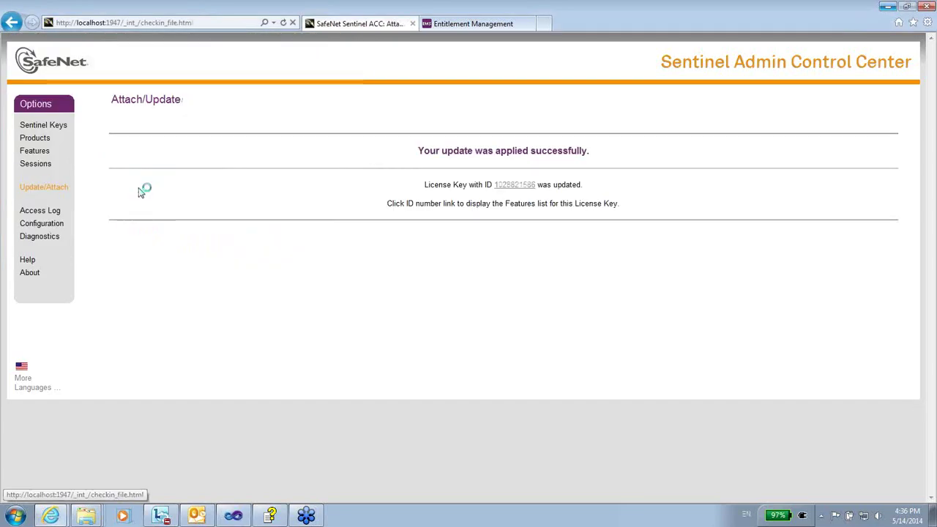
{"action": "left_click", "coordinate": [65, 126]}
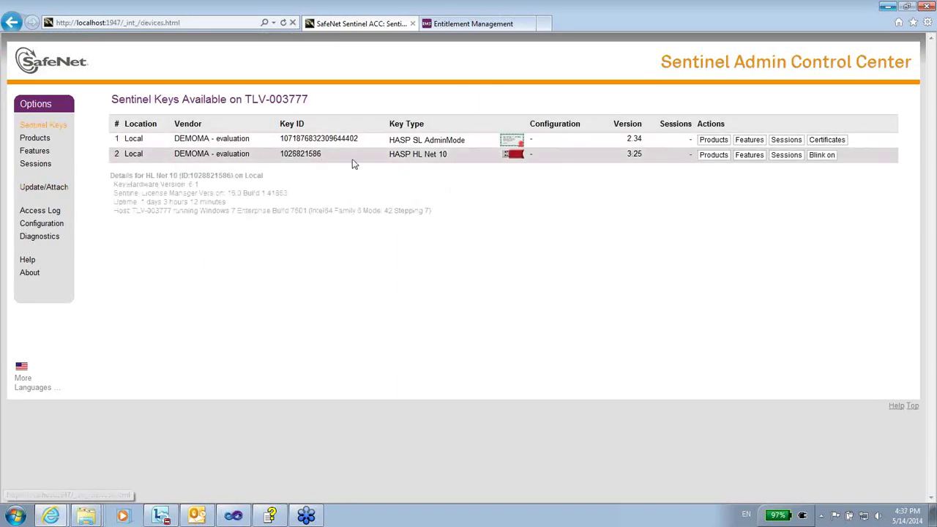
{"action": "left_click", "coordinate": [748, 157]}
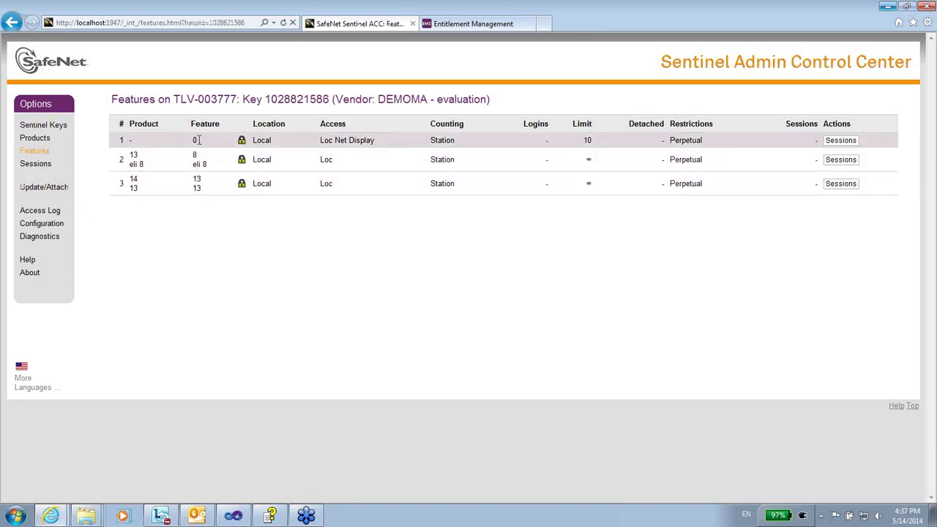